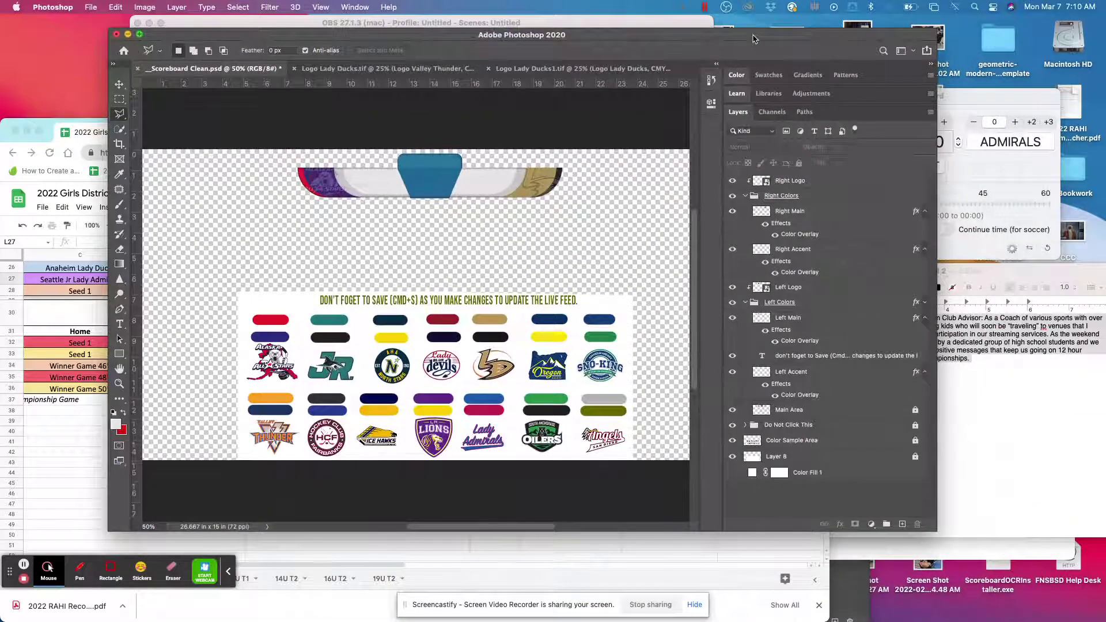
# Hide all other applications and select the Move tool.
pyautogui.press('super+alt+h')
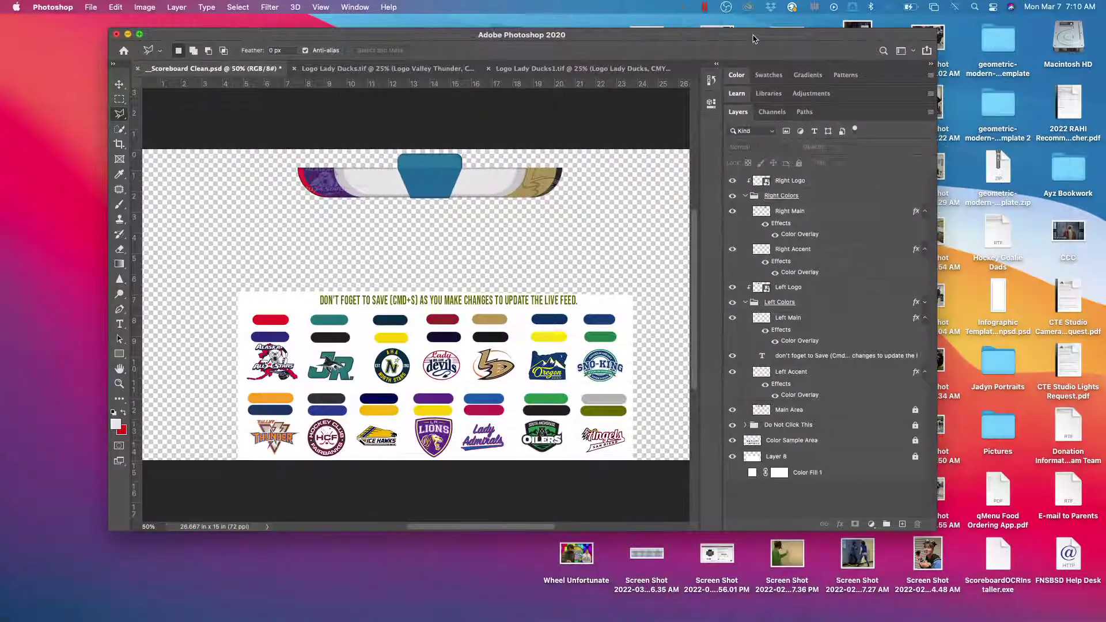
pyautogui.click(120, 84)
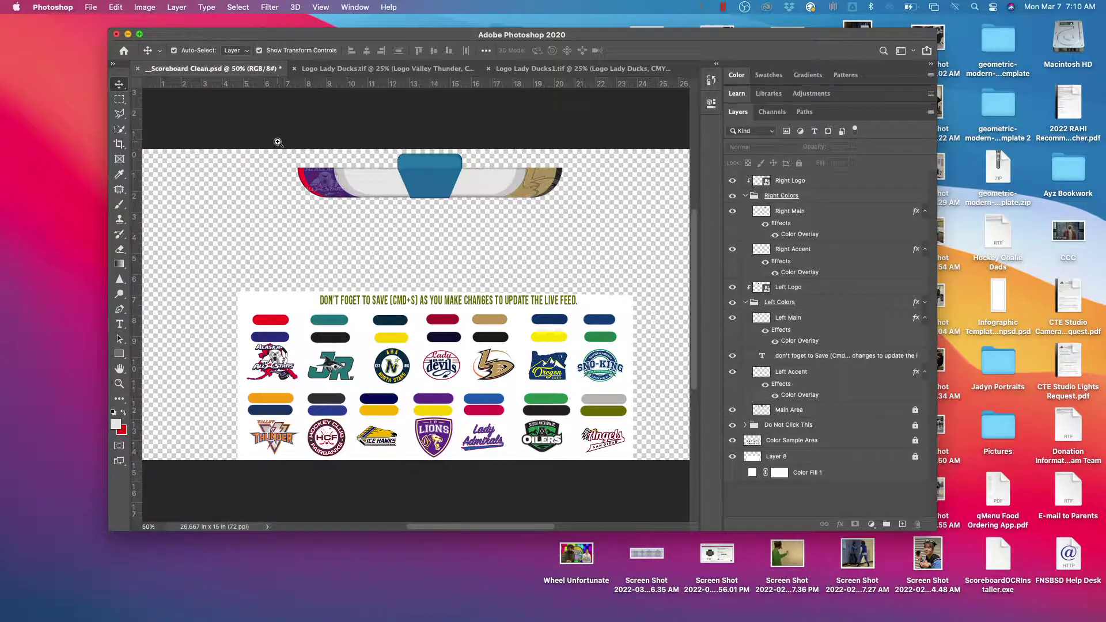
pyautogui.scroll(3, 500, 266)
pyautogui.scroll(2, 482, 224)
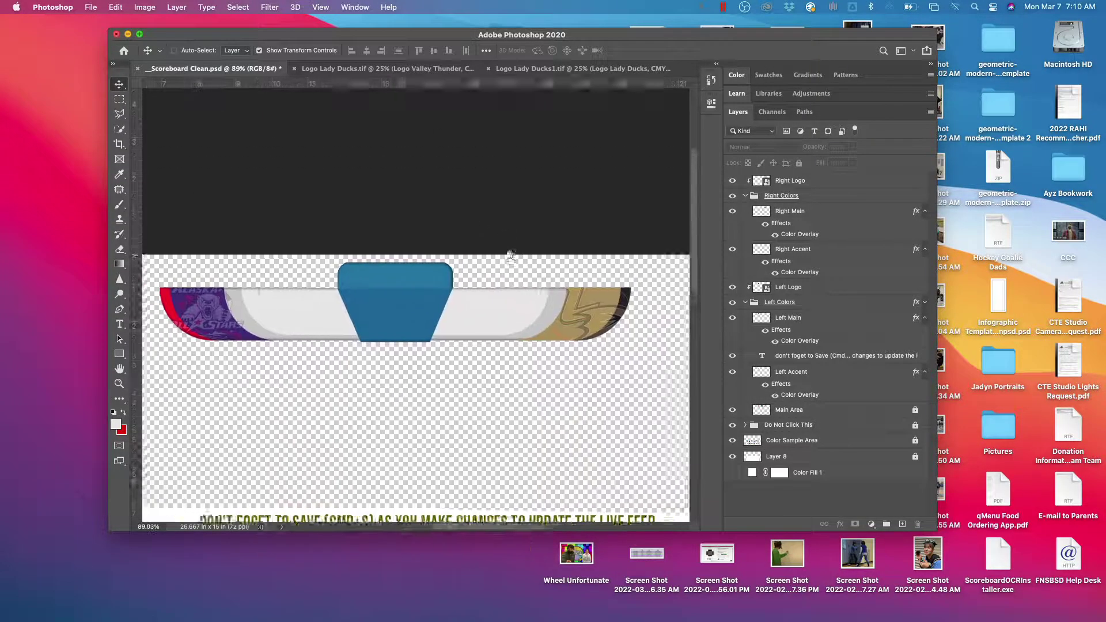
pyautogui.moveTo(505, 418); pyautogui.dragTo(507, 360)
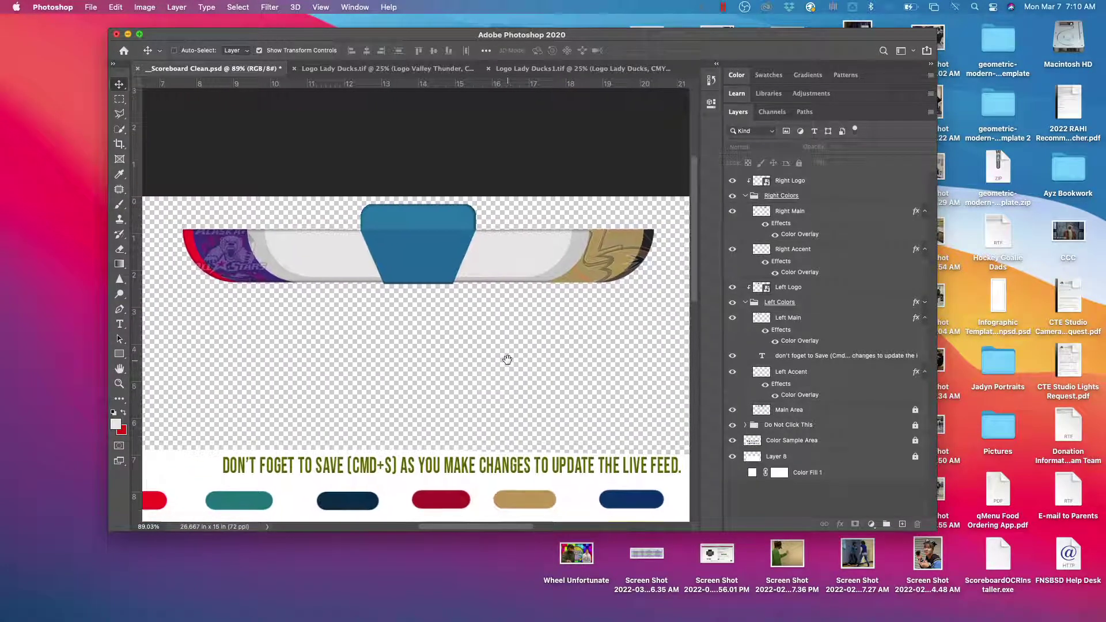
pyautogui.scroll(-3, 509, 365)
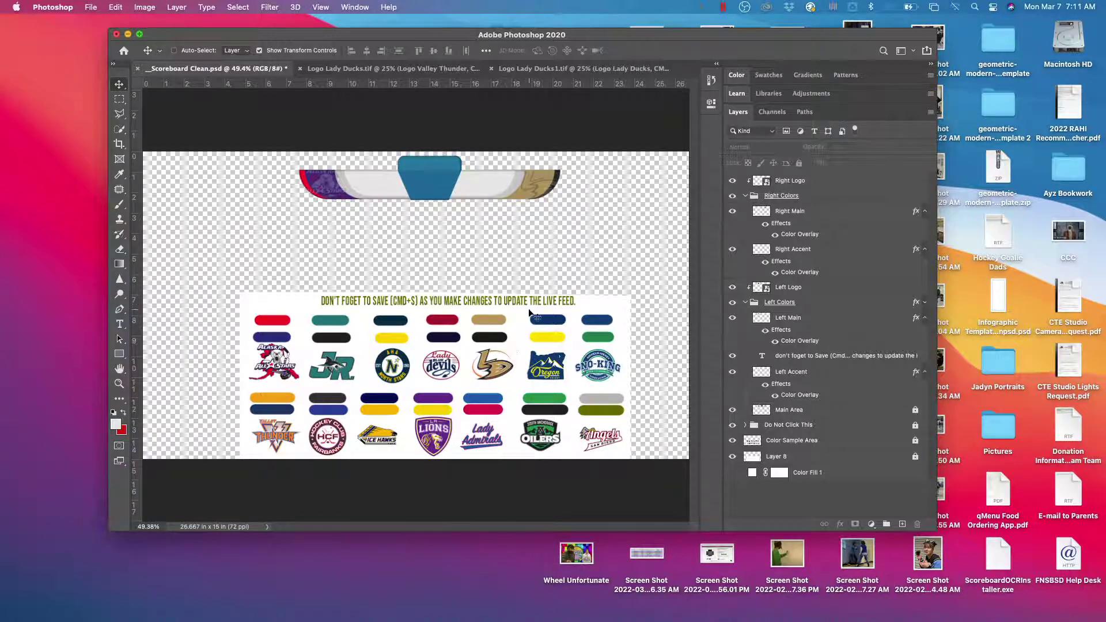
pyautogui.scroll(3, 576, 259)
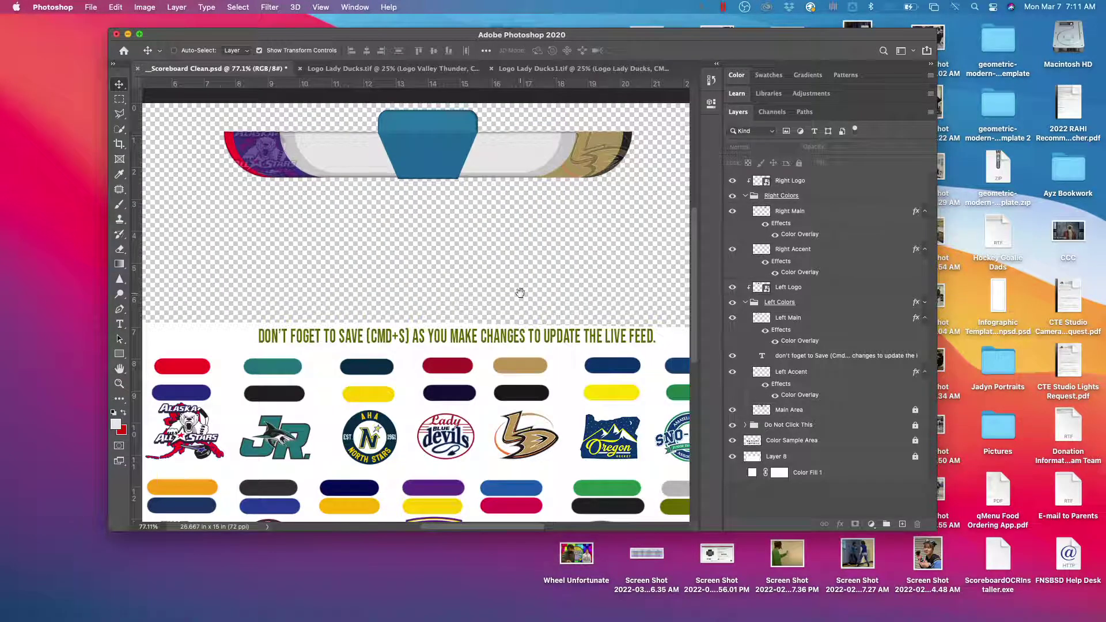
pyautogui.scroll(2, 502, 339)
pyautogui.scroll(1, 502, 338)
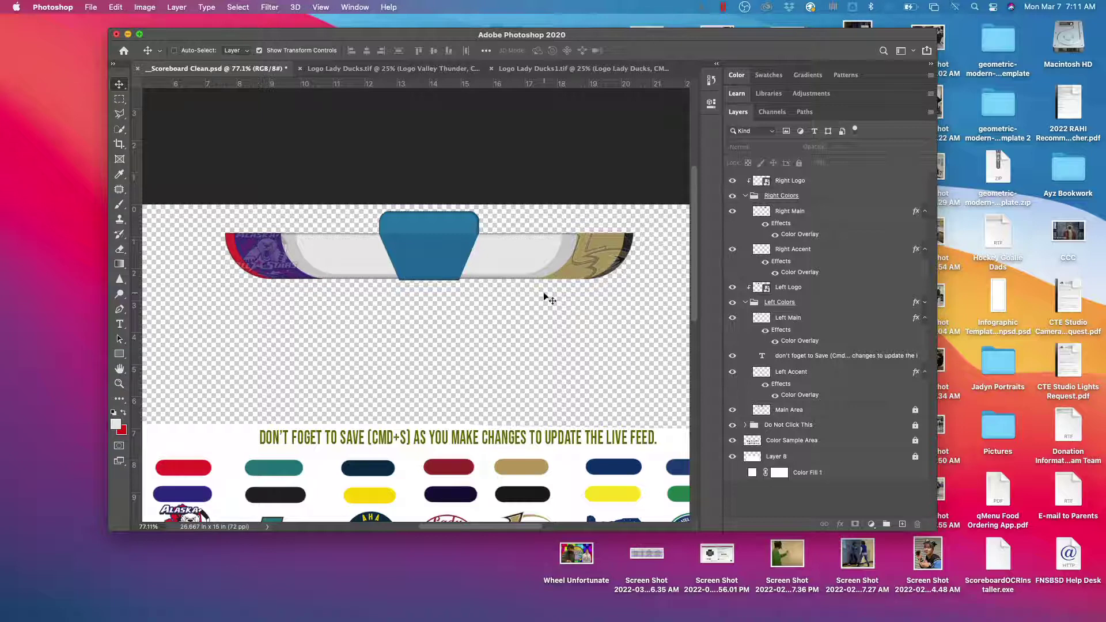
pyautogui.scroll(-1, 522, 344)
pyautogui.scroll(-1, 520, 342)
pyautogui.scroll(-3, 520, 341)
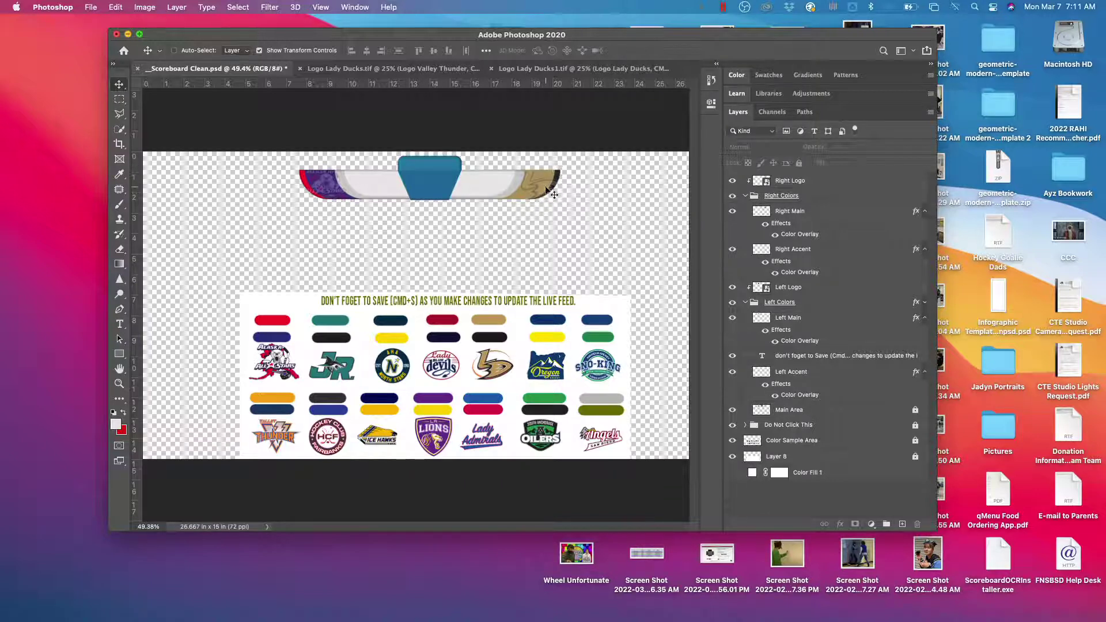
# In the Right Logo smart object, replace the Lady Ducks logo with South Anchorage Oilers and save.
pyautogui.moveTo(549, 191); pyautogui.dragTo(635, 257)
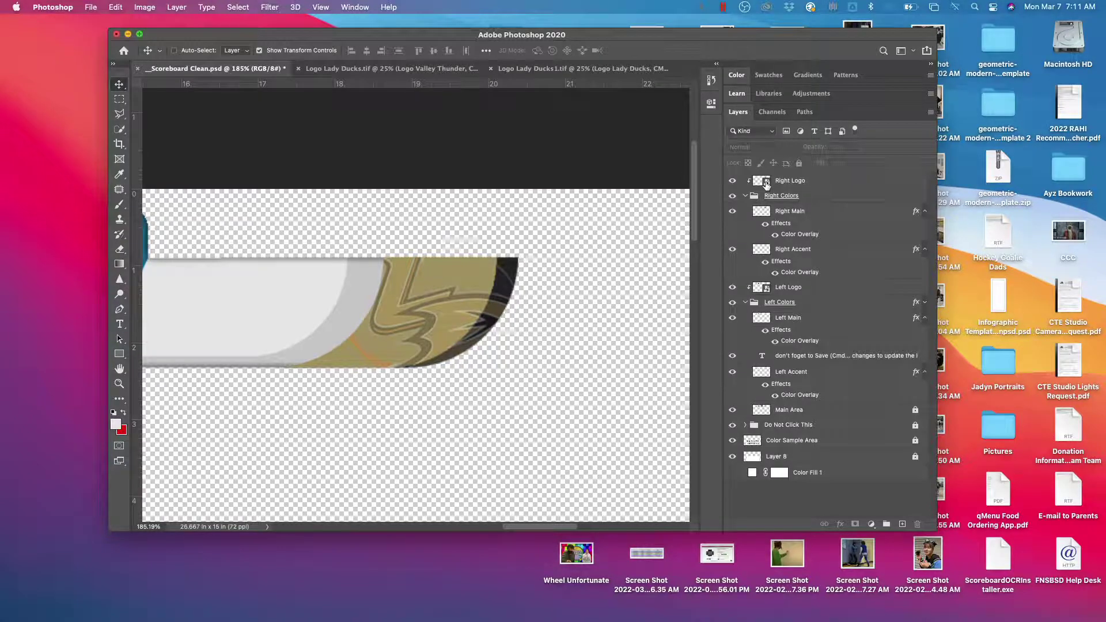
pyautogui.doubleClick(767, 185)
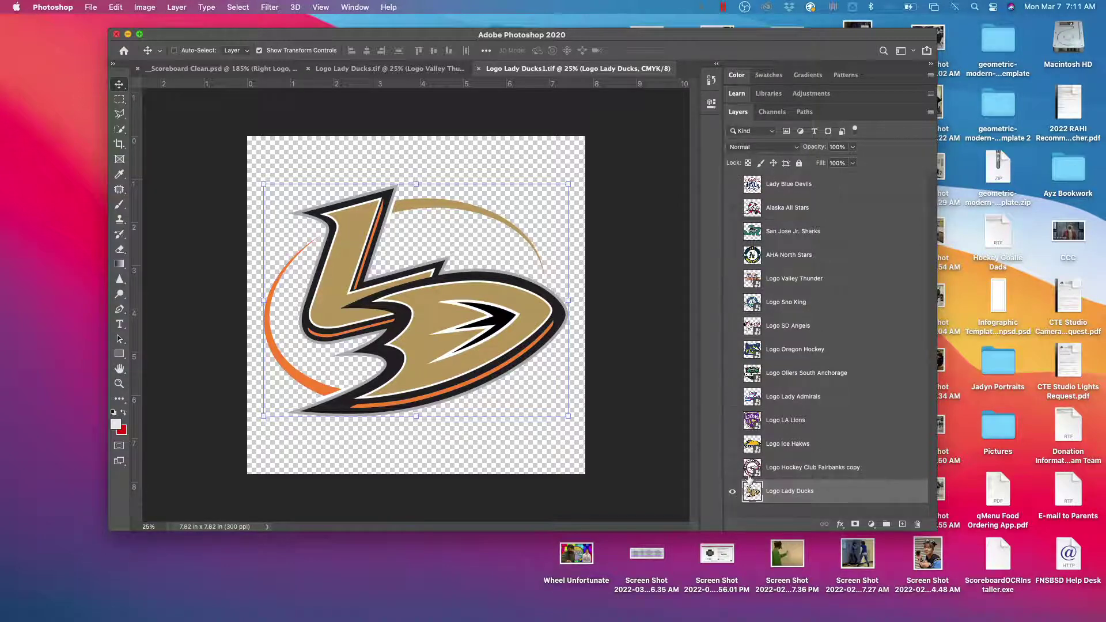
pyautogui.click(732, 494)
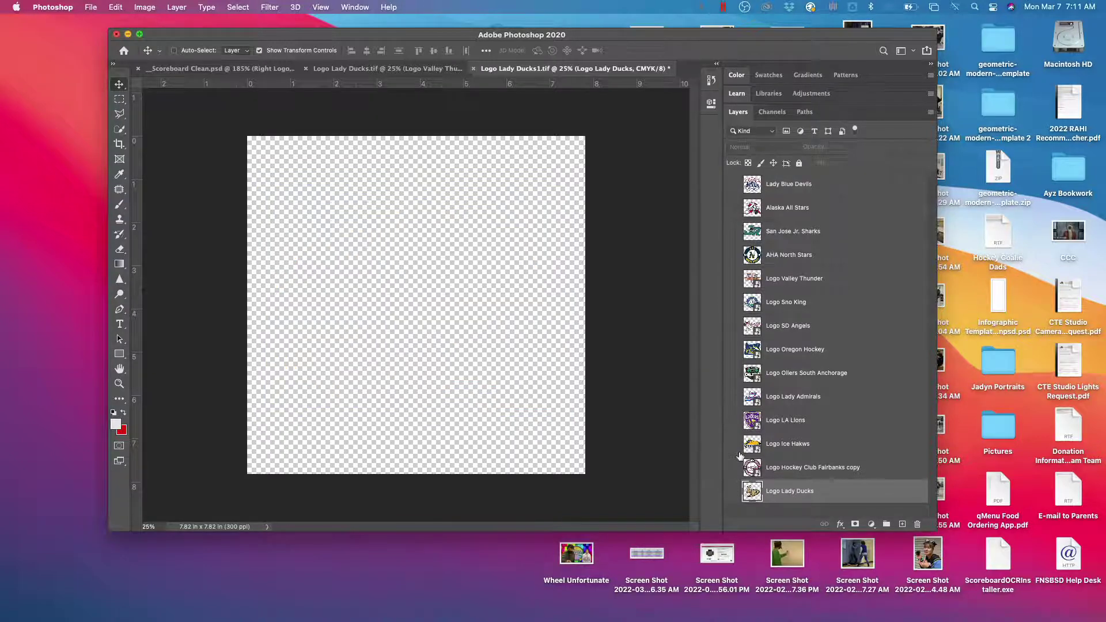
pyautogui.click(733, 374)
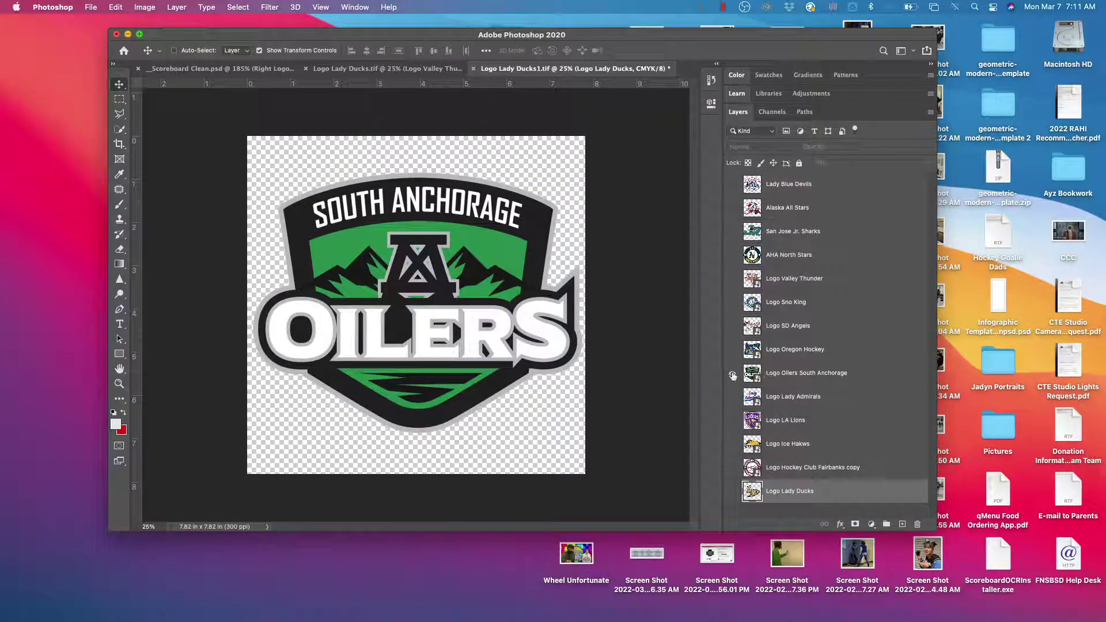
pyautogui.press('super+s')
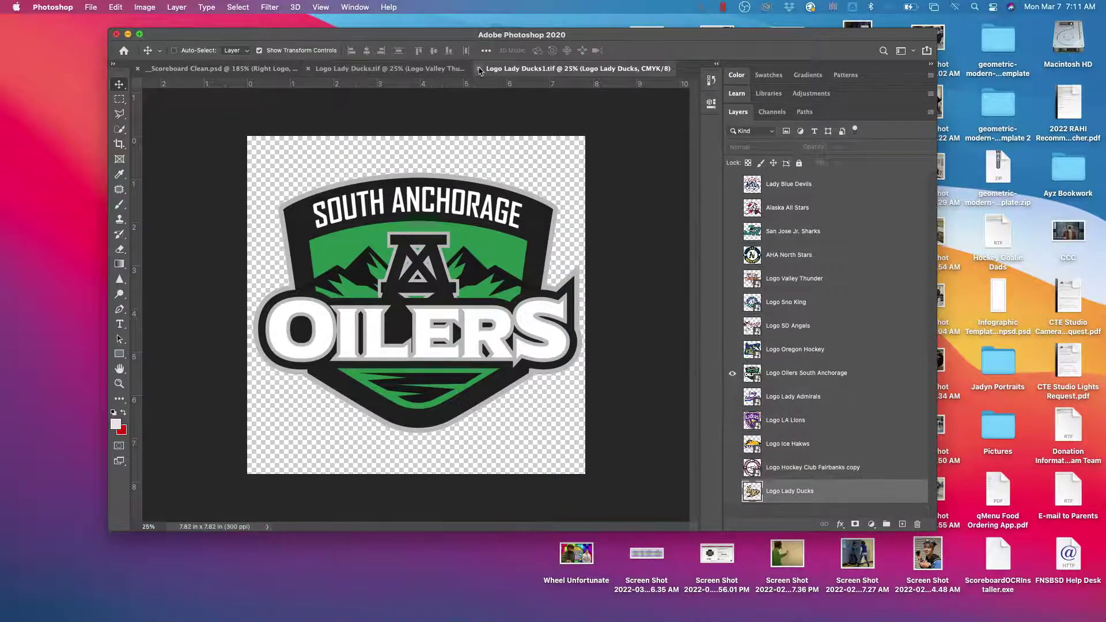
pyautogui.click(481, 70)
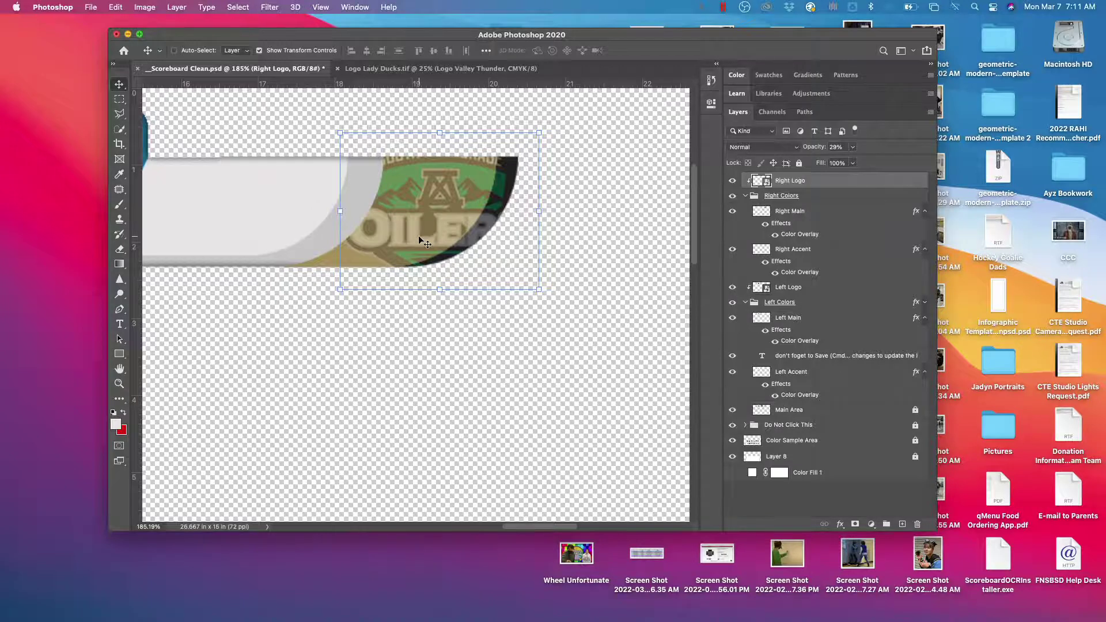
# Show the Valley Thunder logo in place of the Oilers logo and save the logo file.
pyautogui.moveTo(418, 235); pyautogui.dragTo(659, 245)
pyautogui.moveTo(367, 156); pyautogui.dragTo(625, 182)
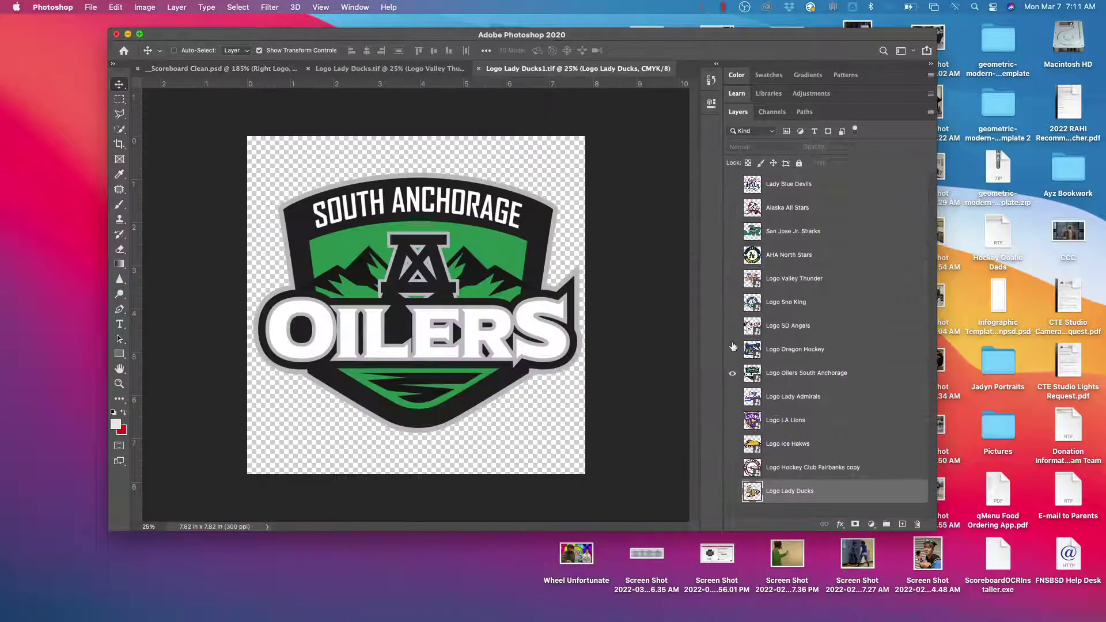
pyautogui.click(733, 279)
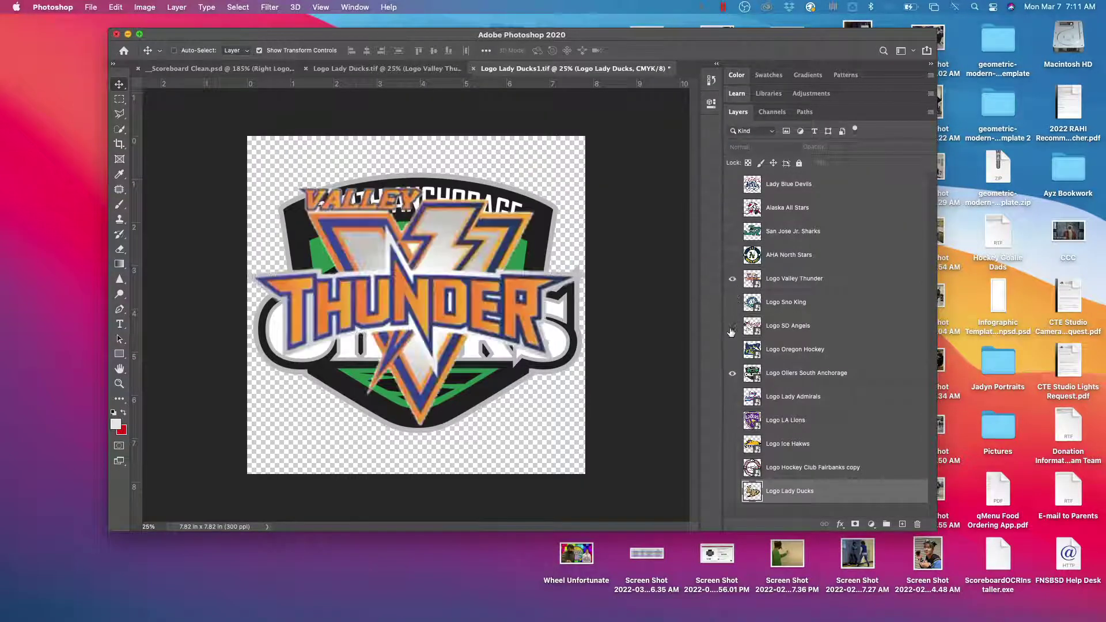
pyautogui.click(732, 374)
pyautogui.press('cmd+s')
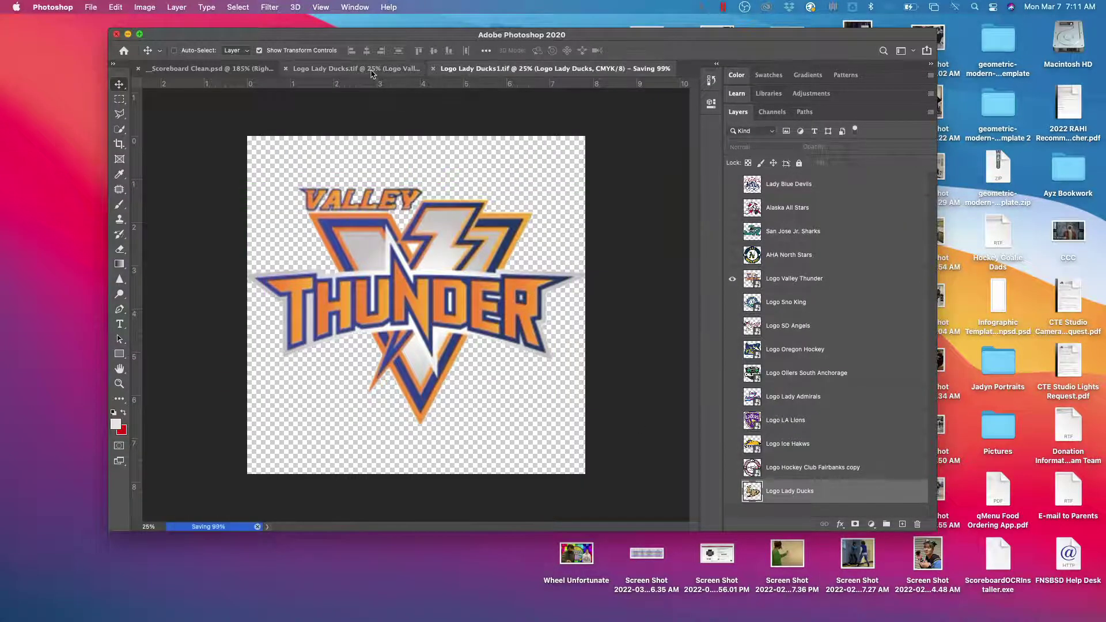
# Close the open logo files and bring the scoreboard's right end into view.
pyautogui.click(367, 68)
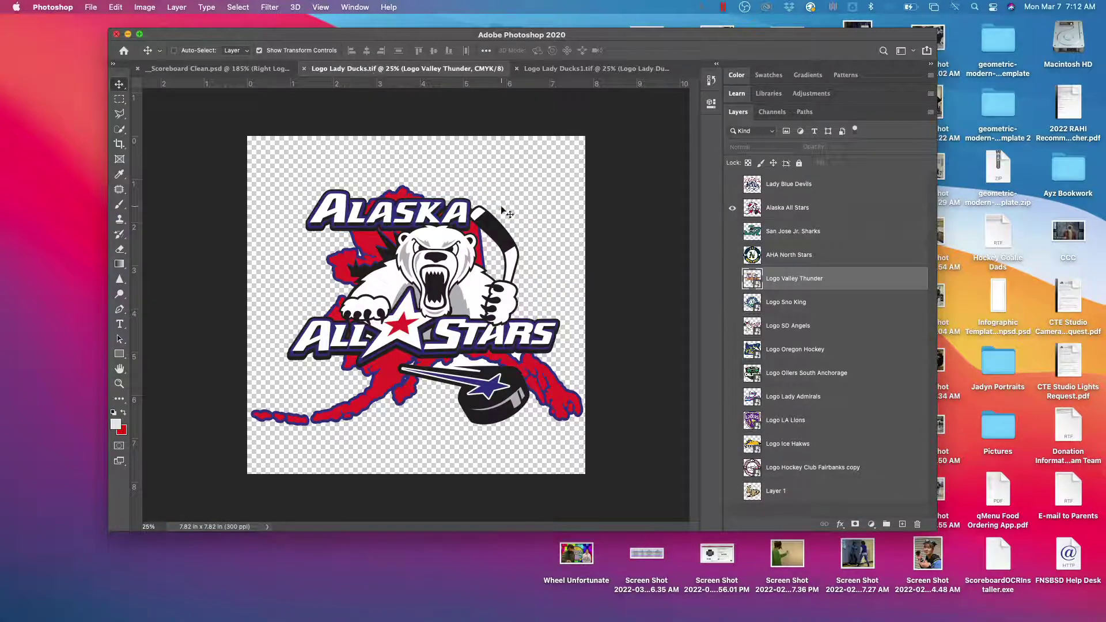
pyautogui.press('super+w')
pyautogui.press('super+w')
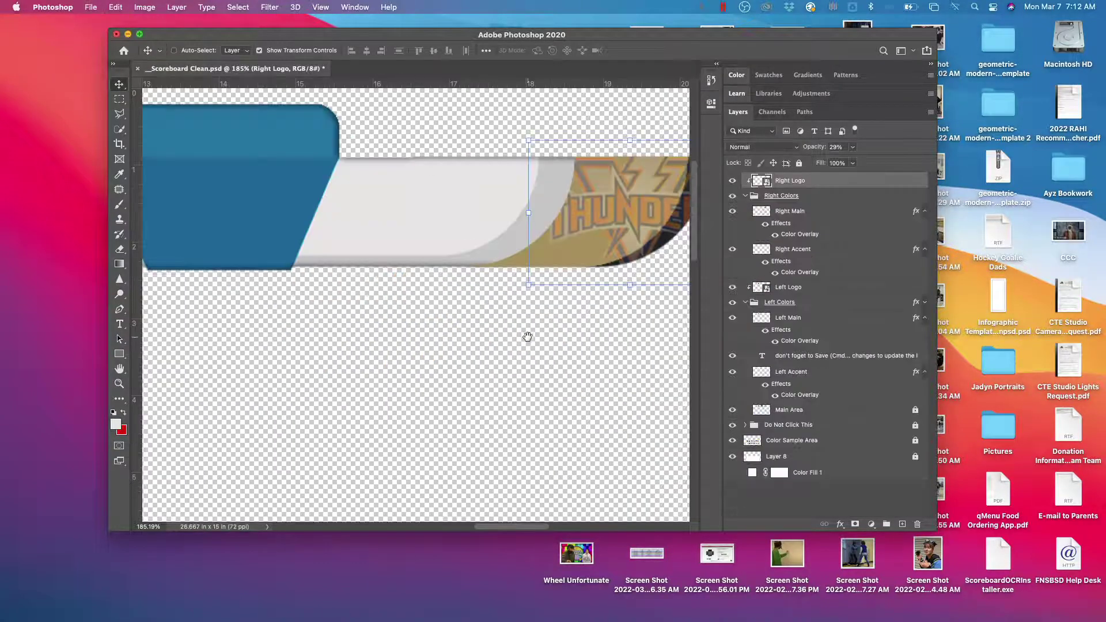
pyautogui.moveTo(526, 333); pyautogui.dragTo(407, 337)
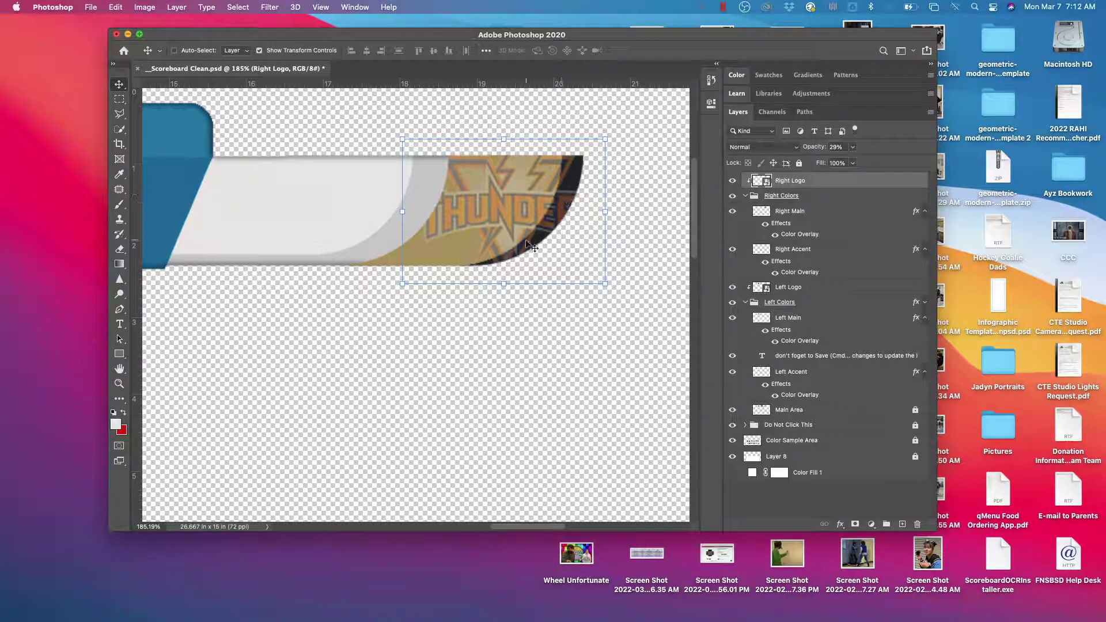
# Switch the right logo from Valley Thunder to Sno King, save and close it, and fit the scoreboard.
pyautogui.doubleClick(767, 183)
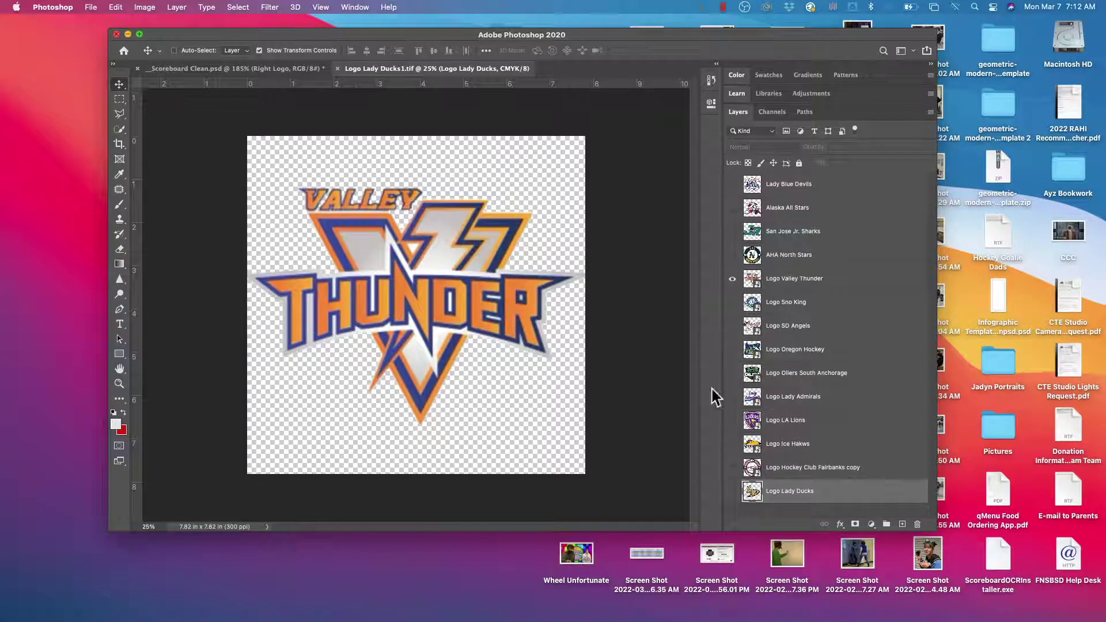
pyautogui.click(733, 302)
pyautogui.click(733, 278)
pyautogui.press('super+s')
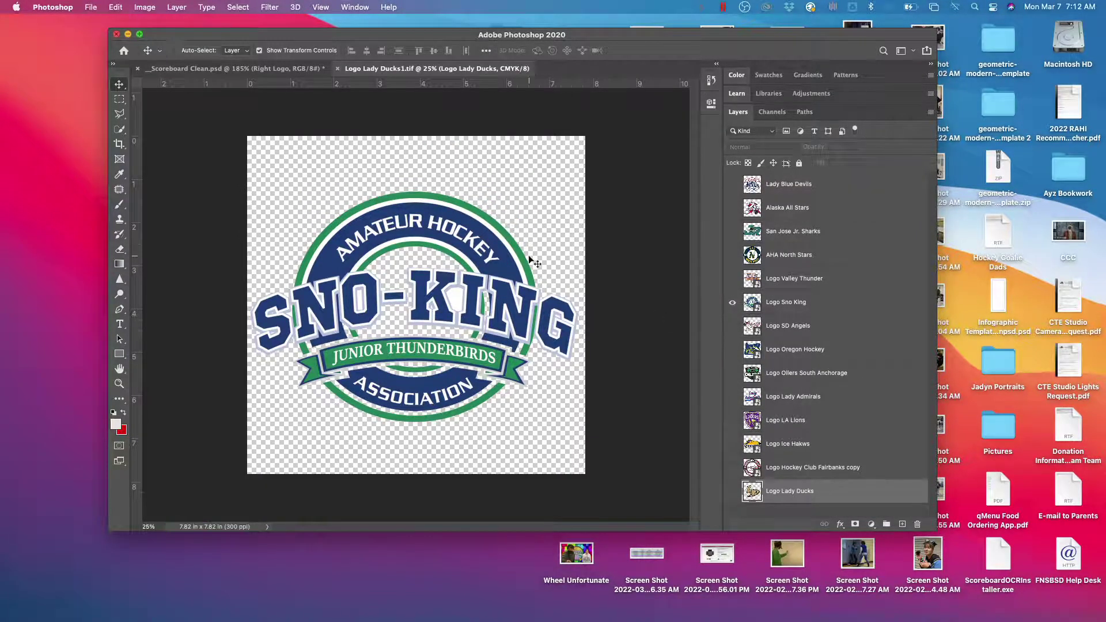
pyautogui.press('super+w')
pyautogui.moveTo(473, 349); pyautogui.dragTo(526, 329)
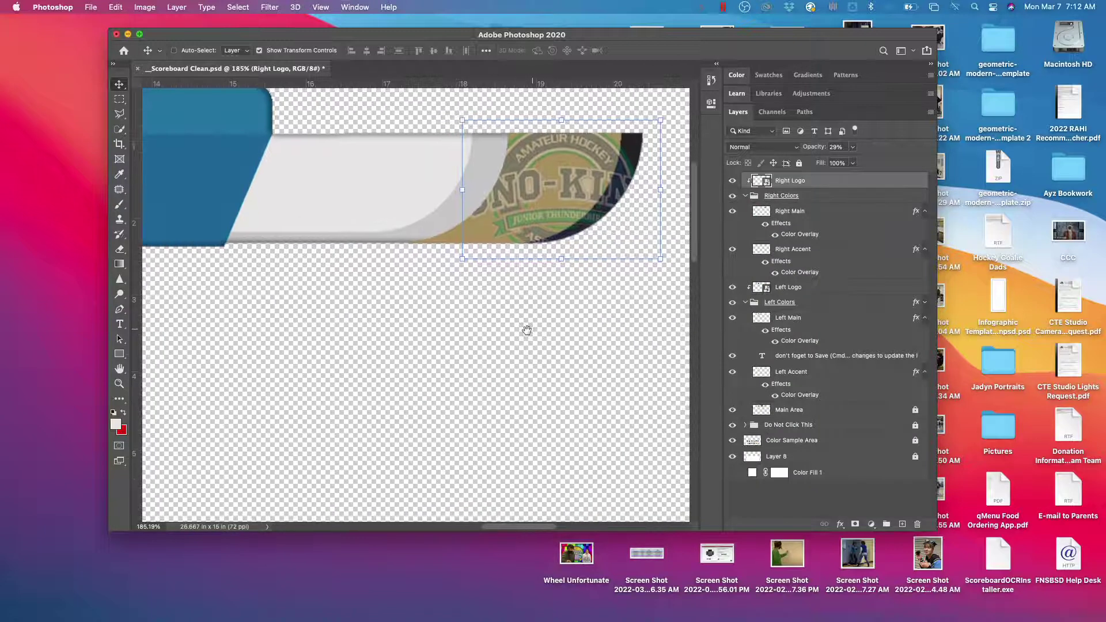
pyautogui.press('super+0')
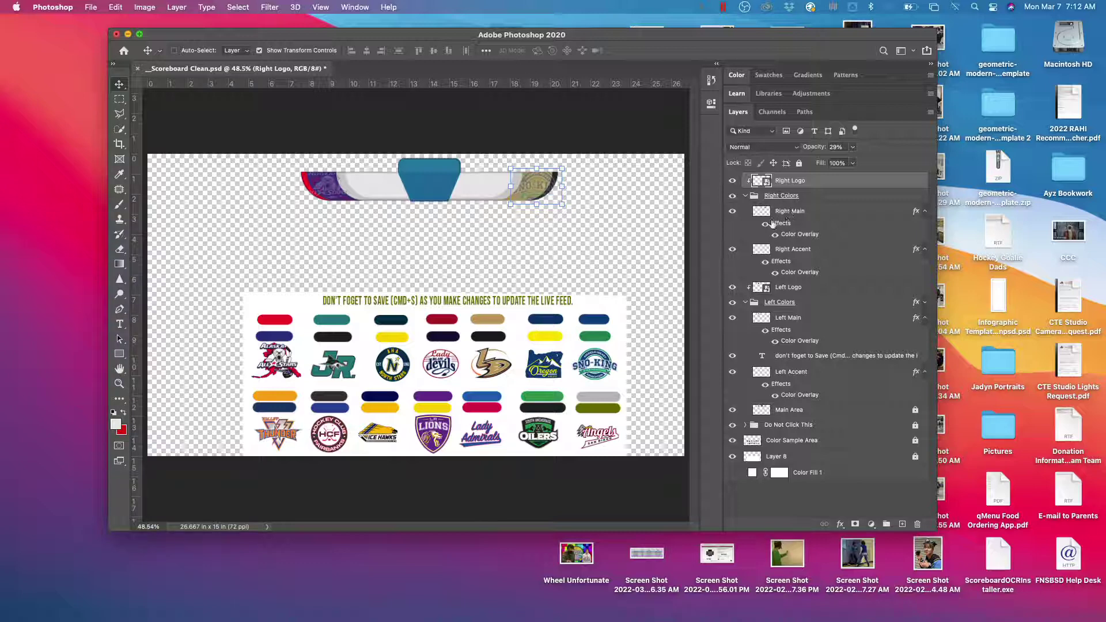
# Recolour Right Main's colour overlay from tan to navy #1f3c74 sampled from the team swatches.
pyautogui.click(733, 250)
pyautogui.click(732, 250)
pyautogui.doubleClick(800, 234)
pyautogui.moveTo(654, 19); pyautogui.dragTo(891, 62)
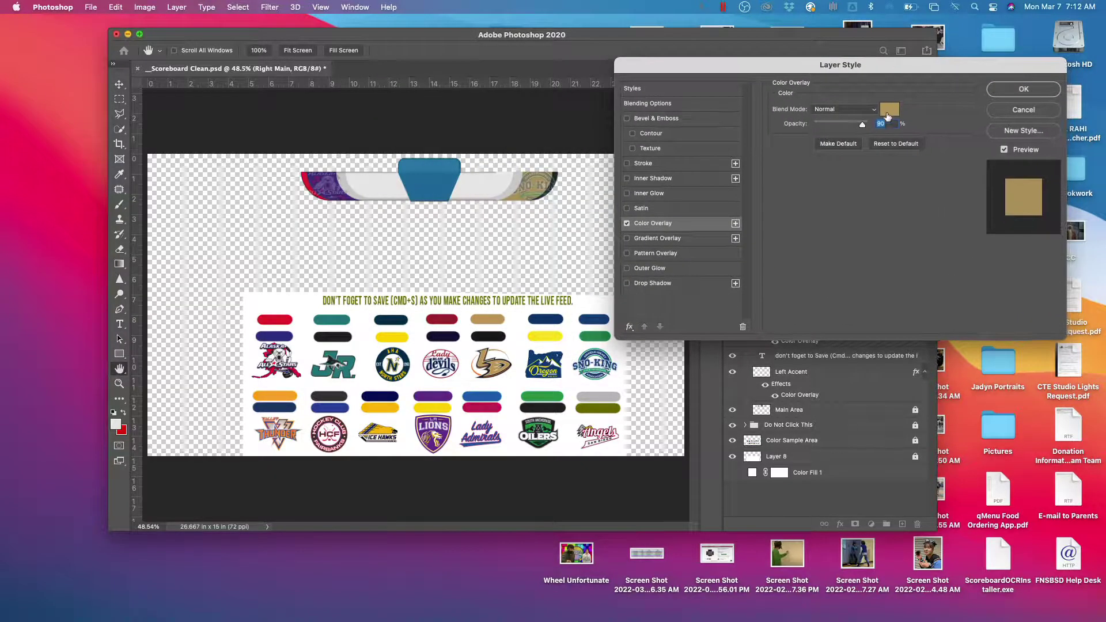
pyautogui.click(890, 111)
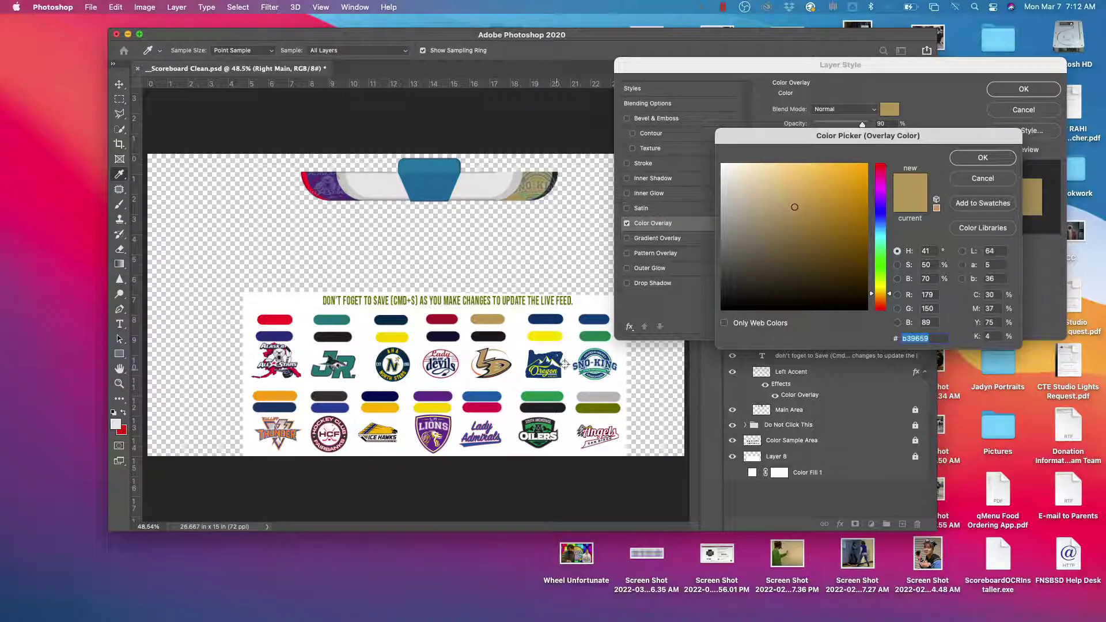
pyautogui.click(600, 321)
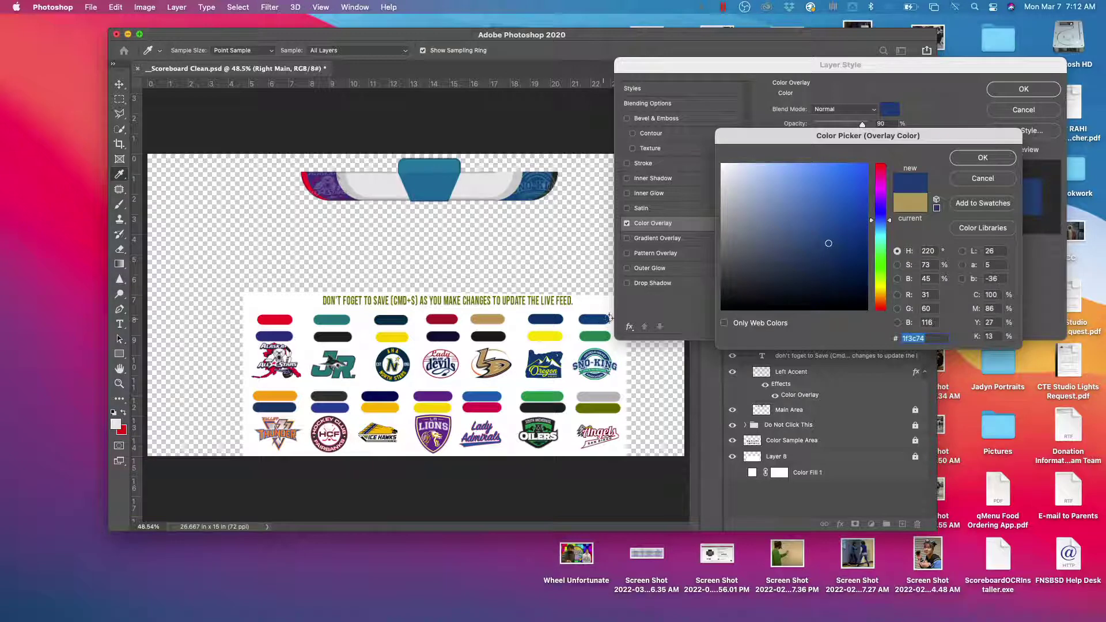
pyautogui.click(984, 158)
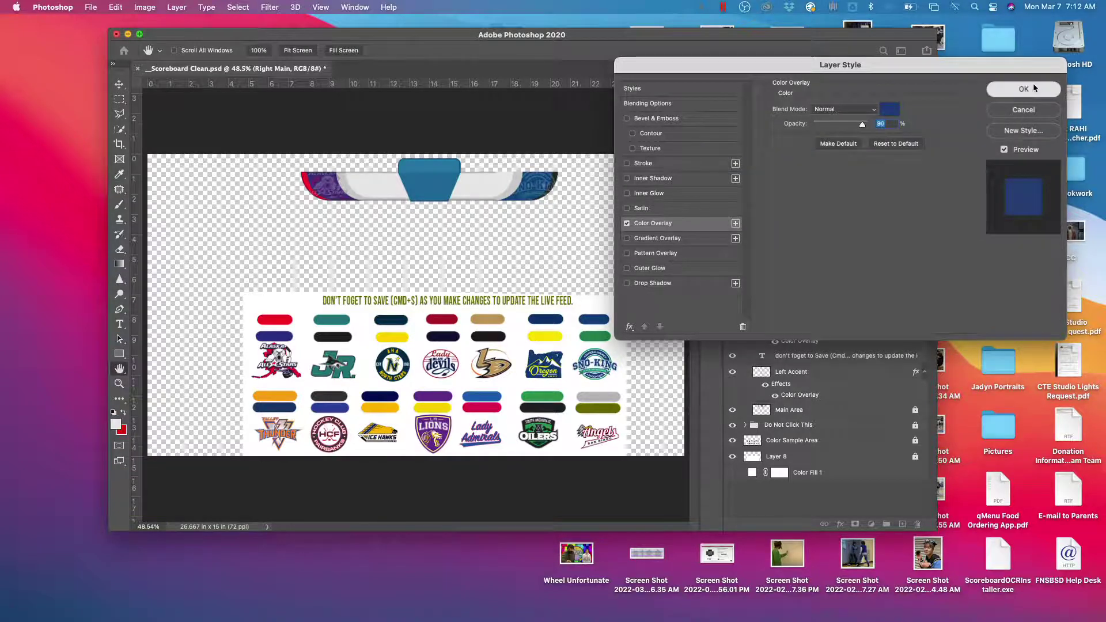
pyautogui.click(1023, 90)
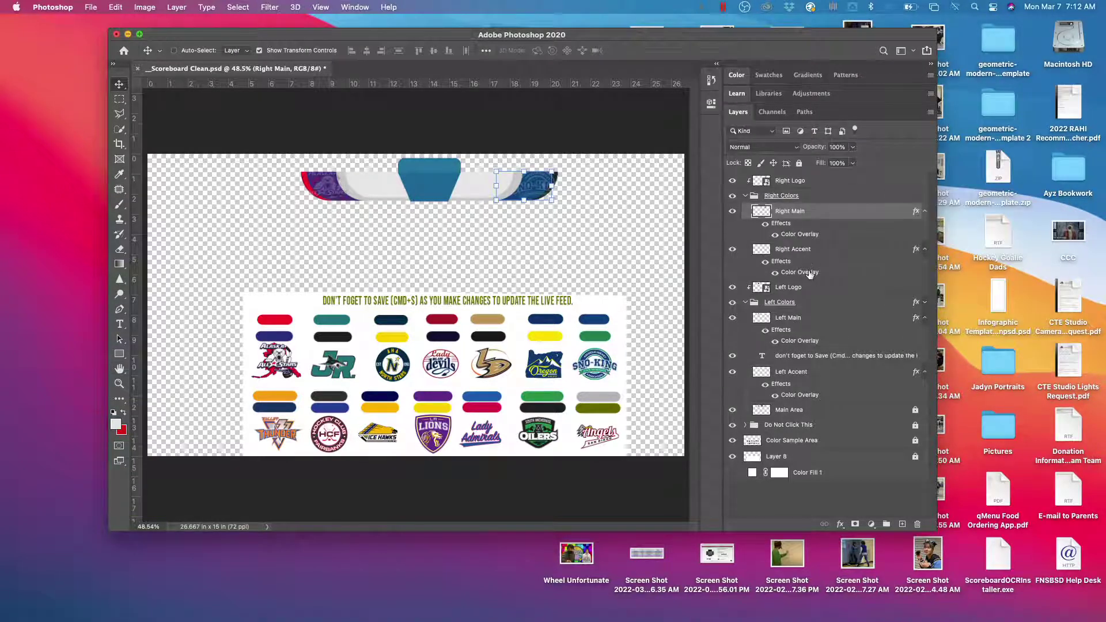
# Set Right Accent's colour overlay to green #007c4b from the swatches and save the scoreboard.
pyautogui.doubleClick(809, 273)
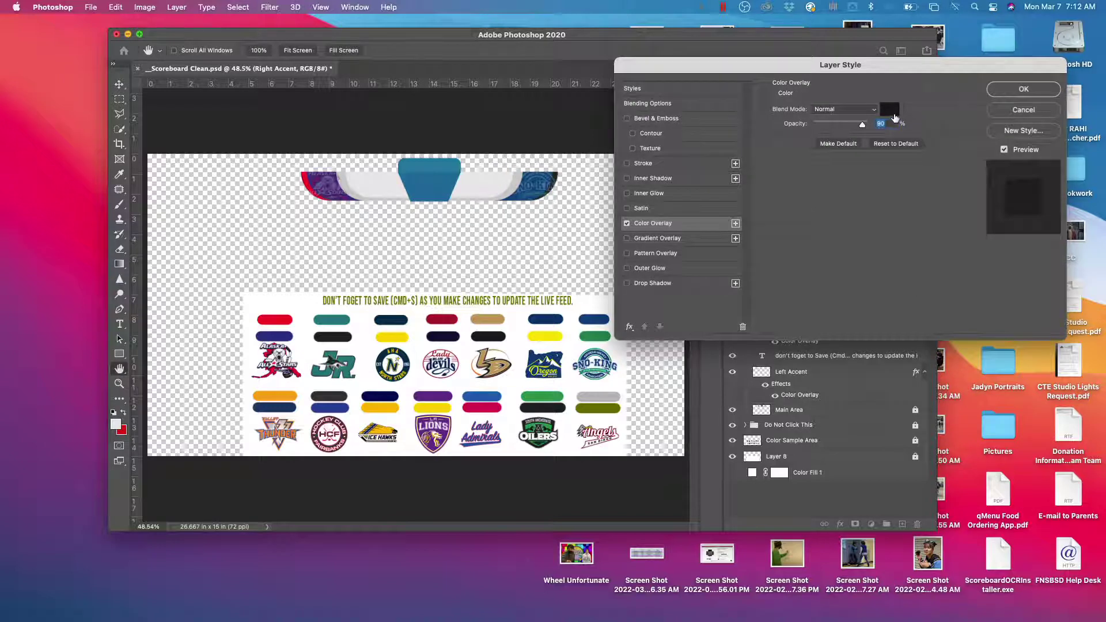
pyautogui.click(892, 113)
pyautogui.click(596, 335)
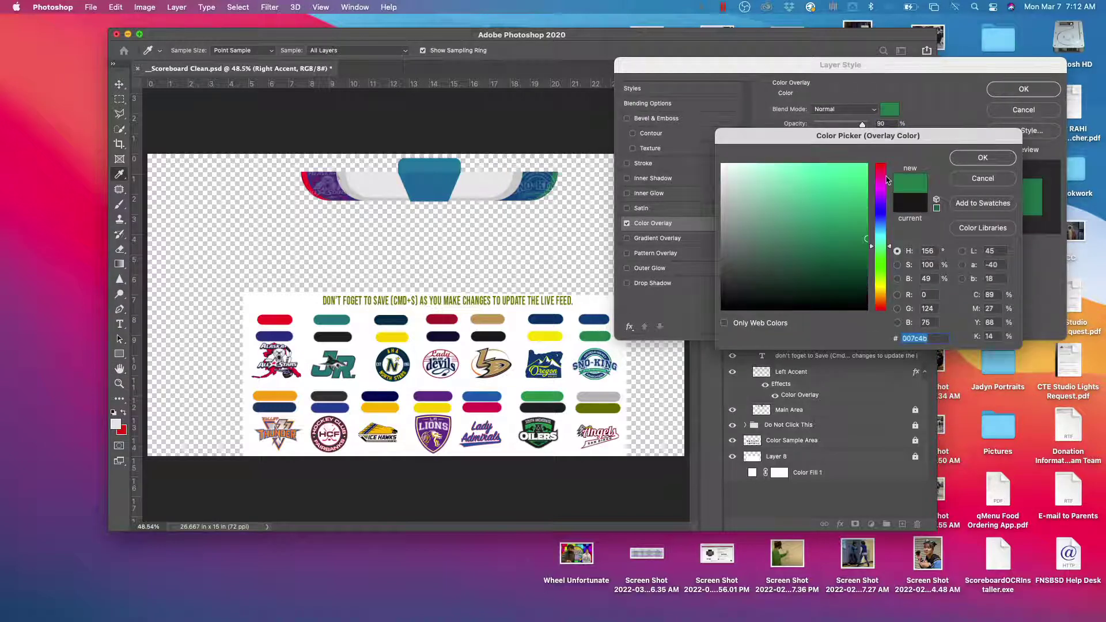
pyautogui.click(983, 158)
pyautogui.click(1024, 89)
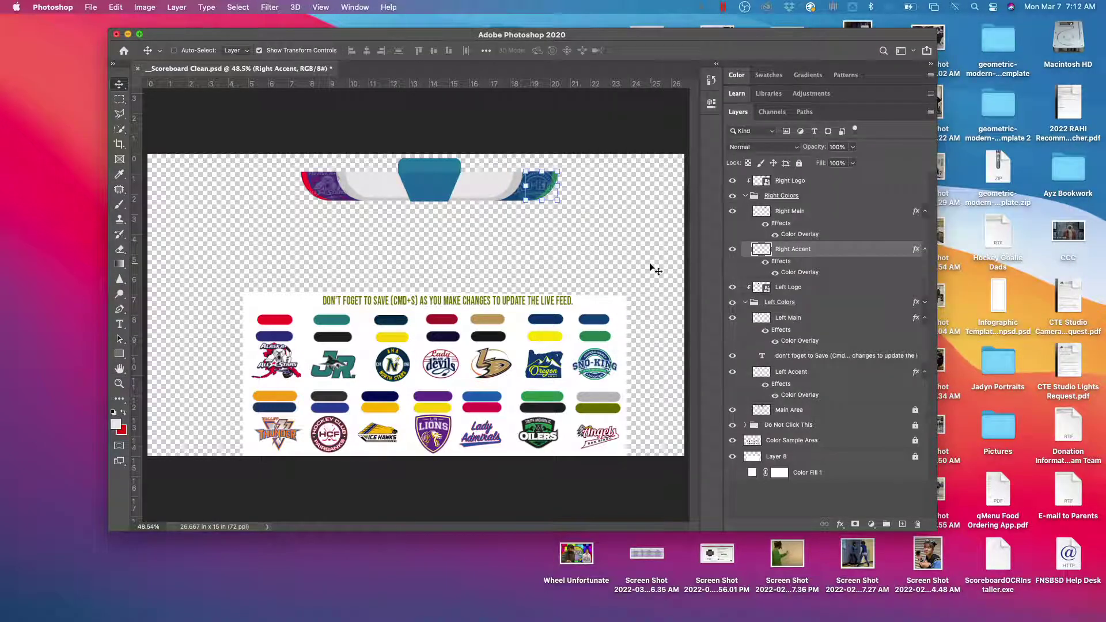
pyautogui.click(834, 427)
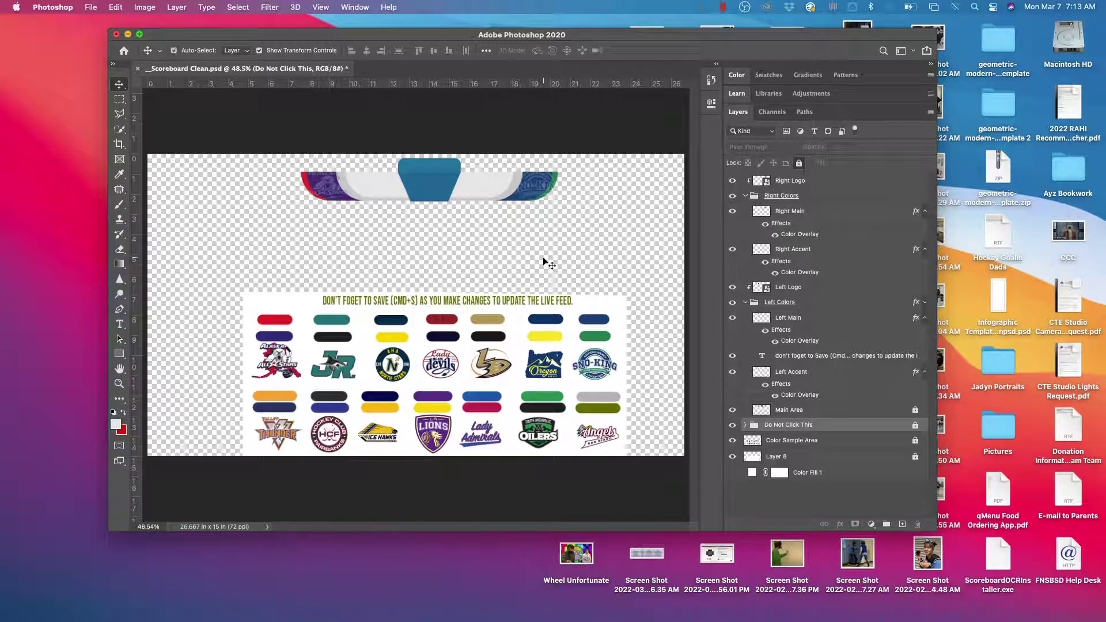
pyautogui.press('super+s')
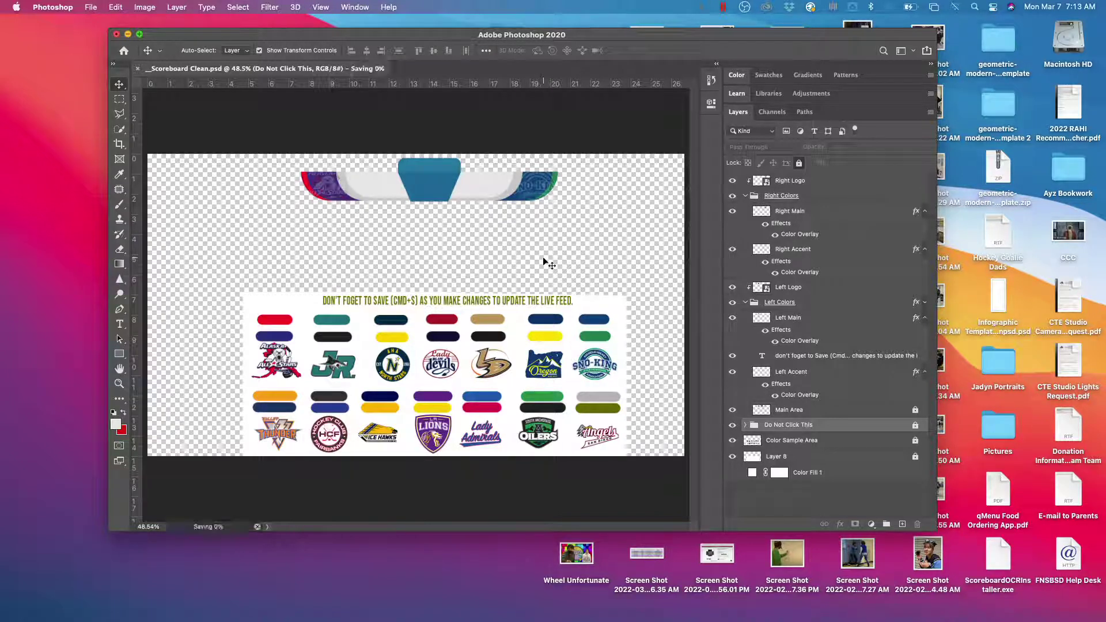
# Switch to OBS Studio and deselect the Game Tag source to view the live scoreboard.
pyautogui.moveTo(730, 38); pyautogui.dragTo(715, 98)
pyautogui.press('super+Tab')
pyautogui.press('super+Tab')
pyautogui.press('super+Tab')
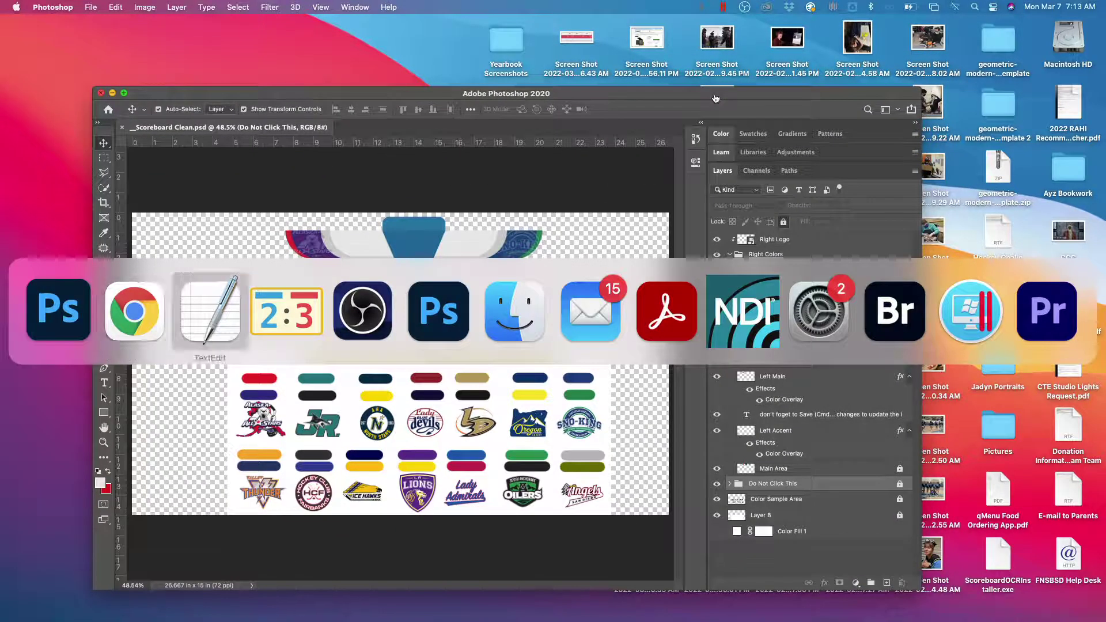
pyautogui.press('super+Tab')
pyautogui.press('super+Tab')
pyautogui.press('super+Tab')
pyautogui.press('super+Tab')
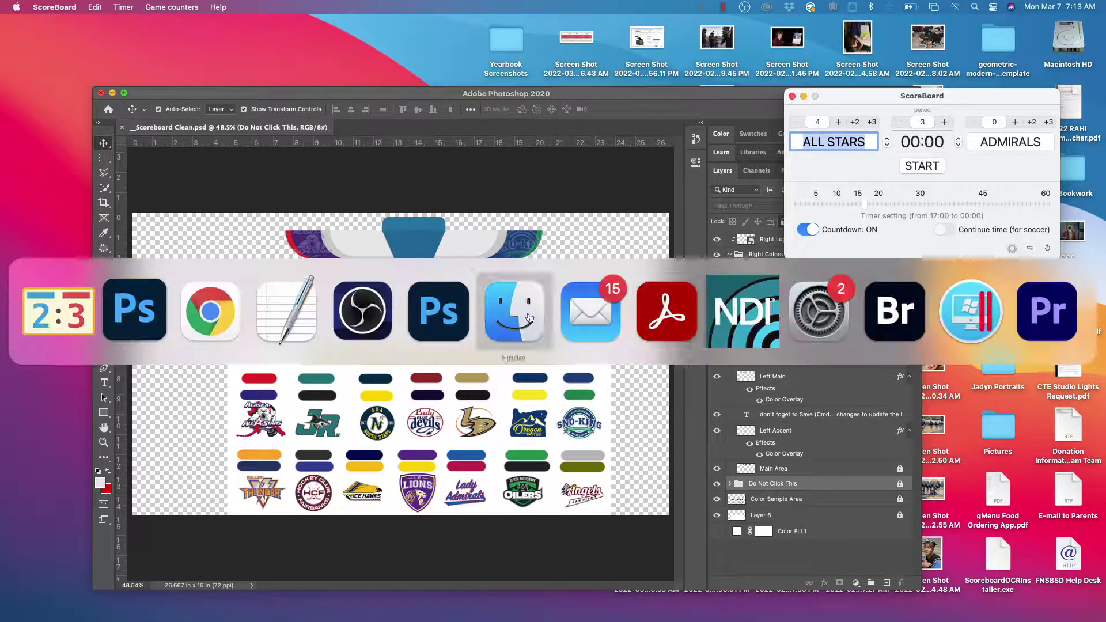
pyautogui.moveTo(611, 22); pyautogui.dragTo(647, 30)
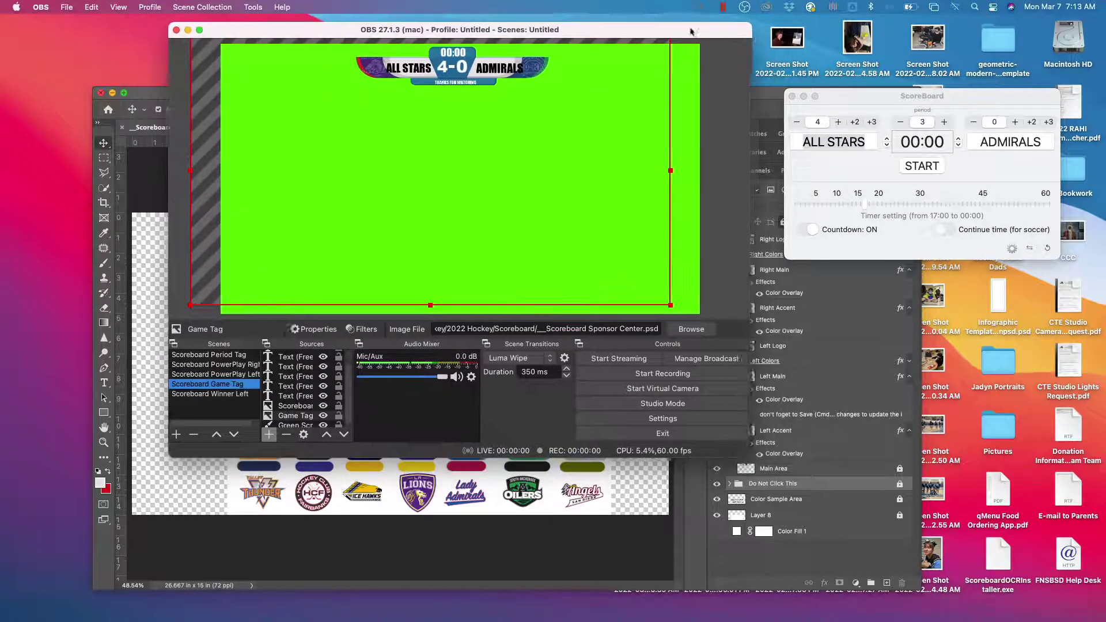
pyautogui.click(737, 165)
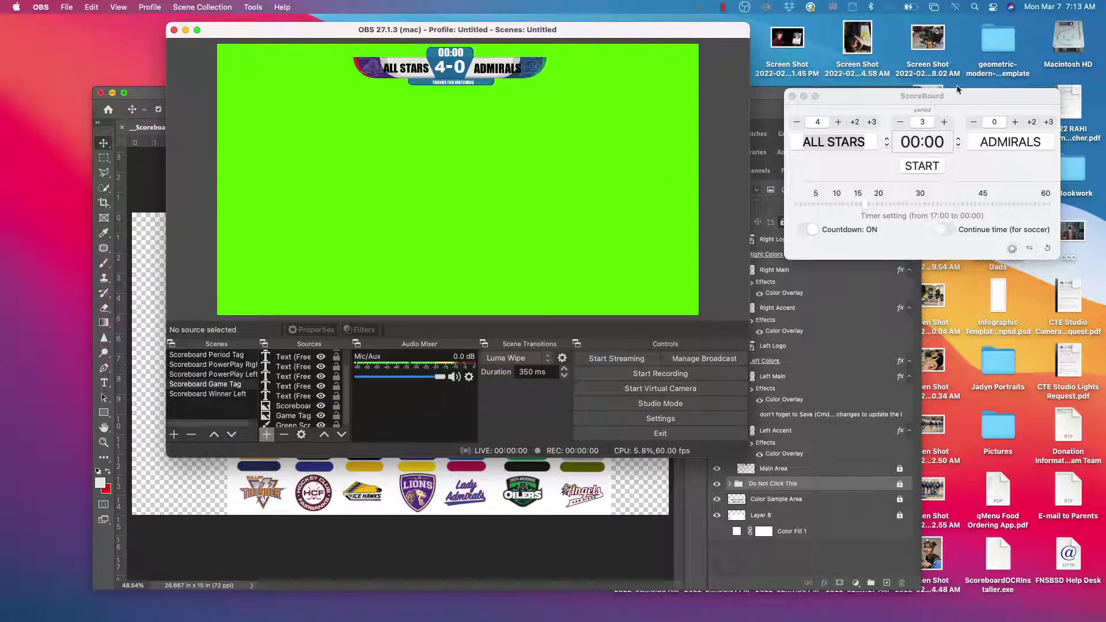
# Rename the right team in ScoreBoard from ADMIRALS to OILERS.
pyautogui.moveTo(949, 99); pyautogui.dragTo(863, 122)
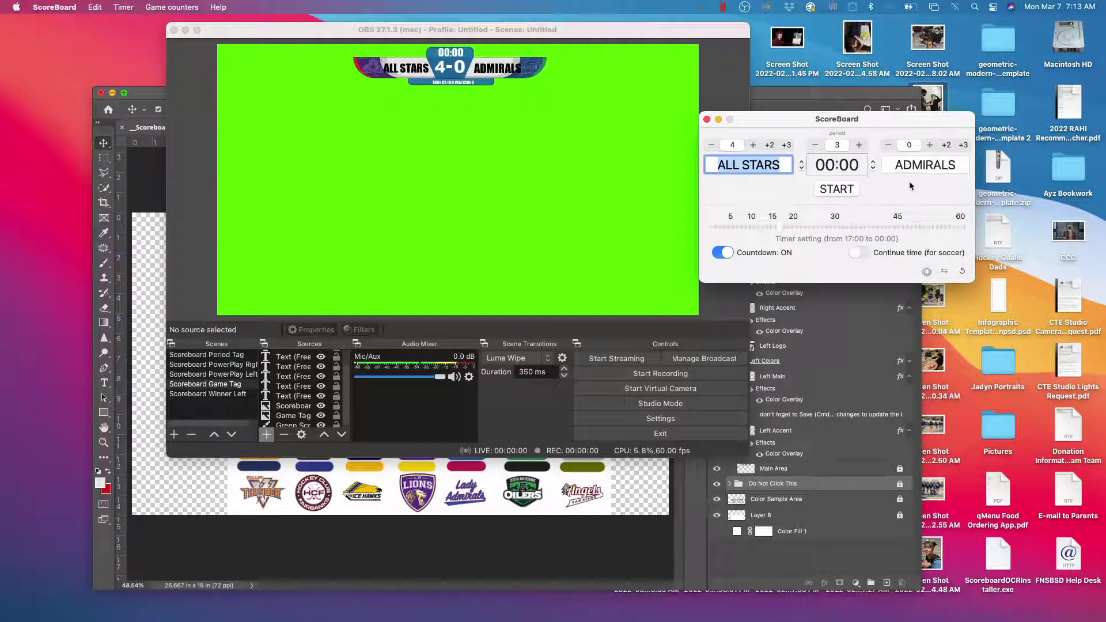
pyautogui.click(919, 166)
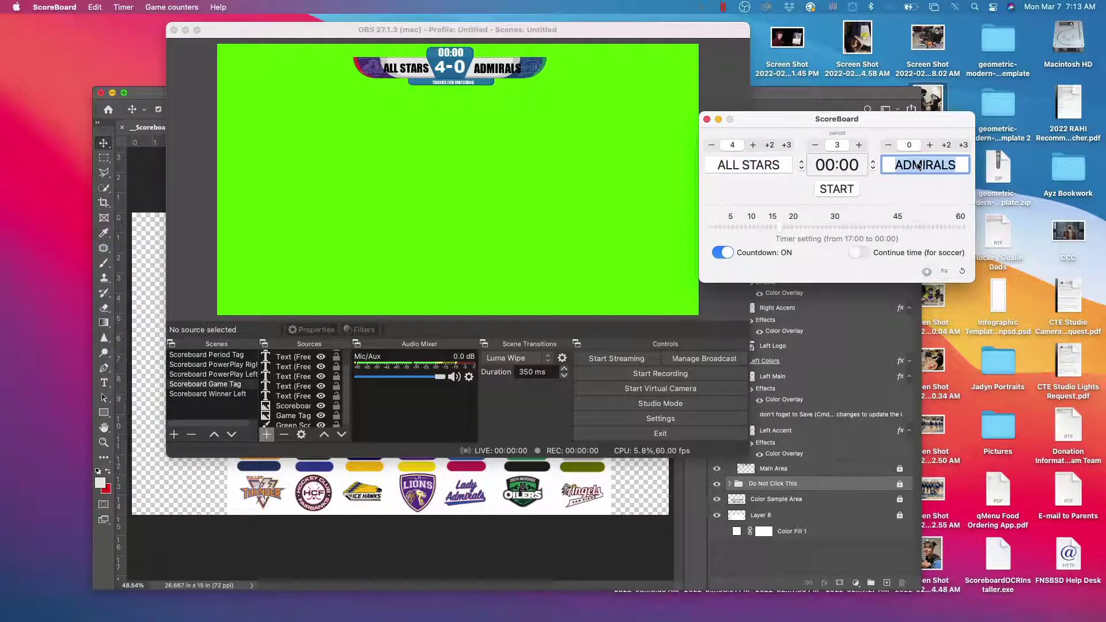
pyautogui.write('OILERS')
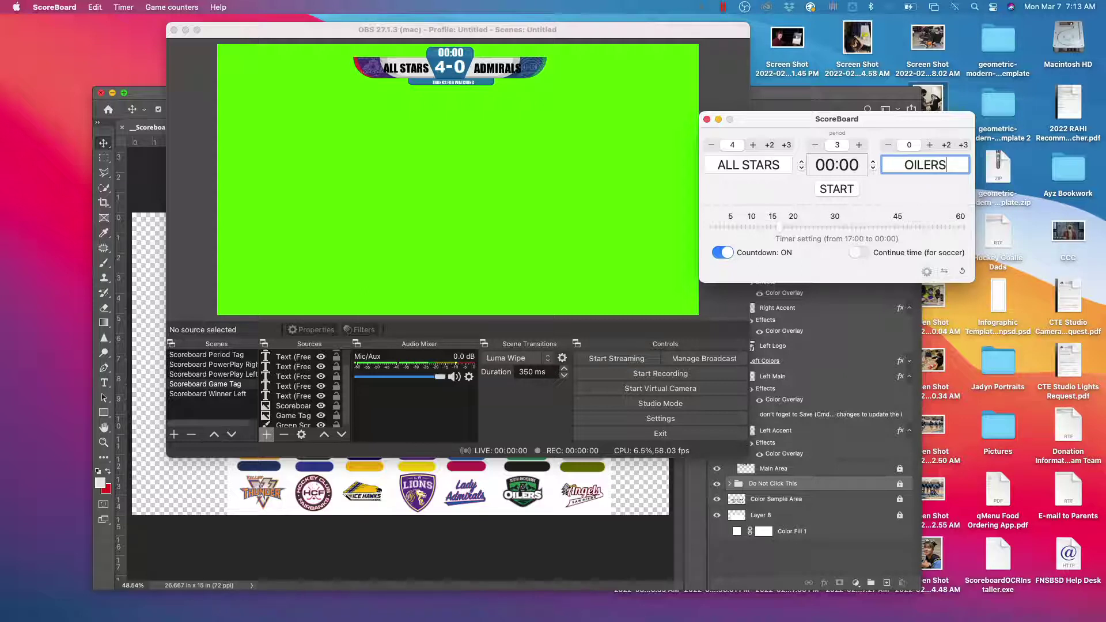
pyautogui.press('Tab')
pyautogui.press('Tab')
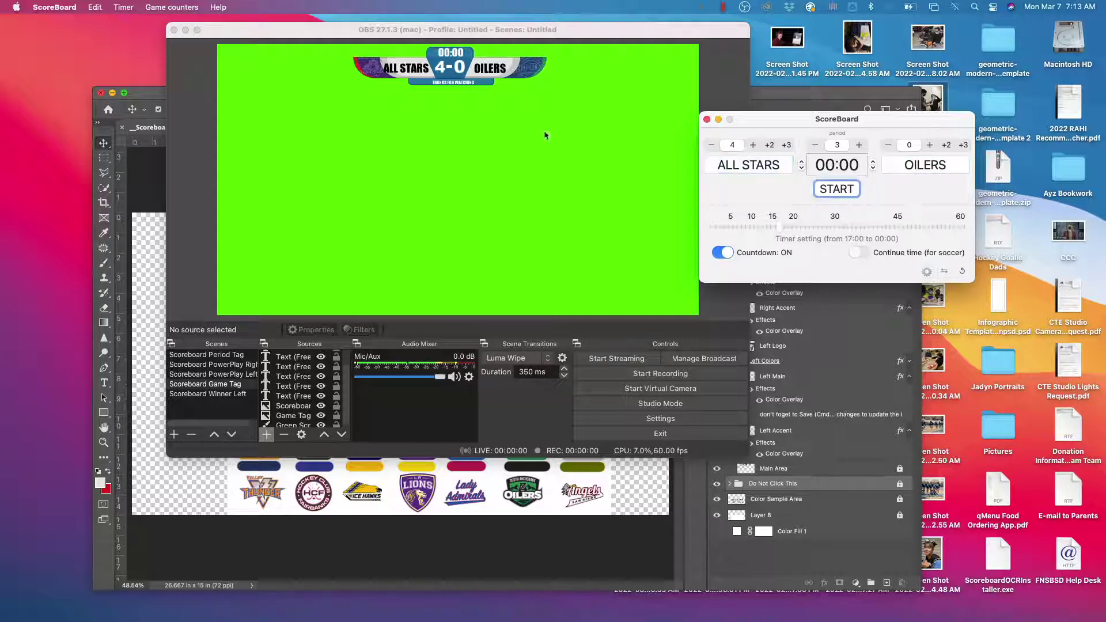